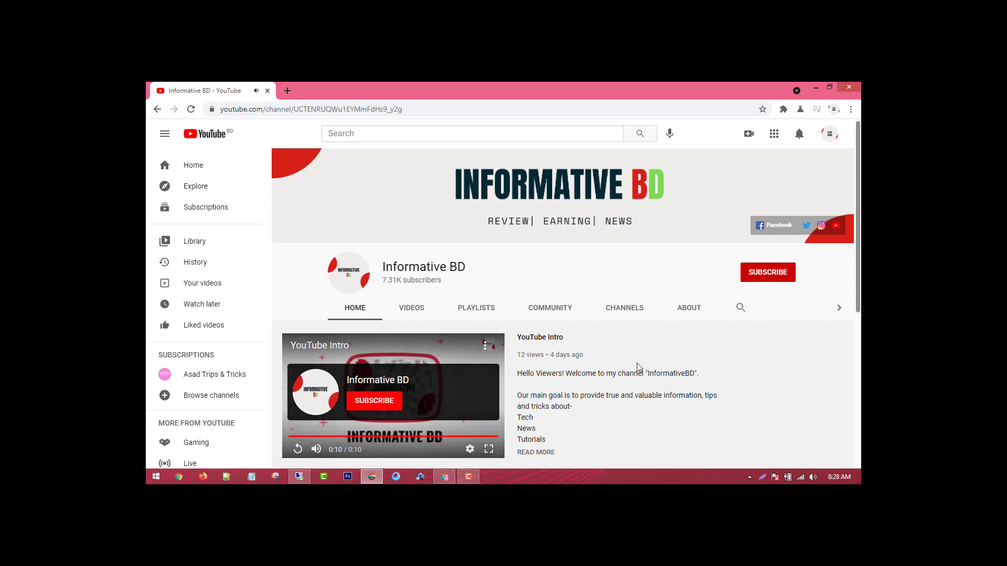
# Open a new Google tab beside the Informative BD YouTube channel page and switch to it.
pyautogui.click(288, 91)
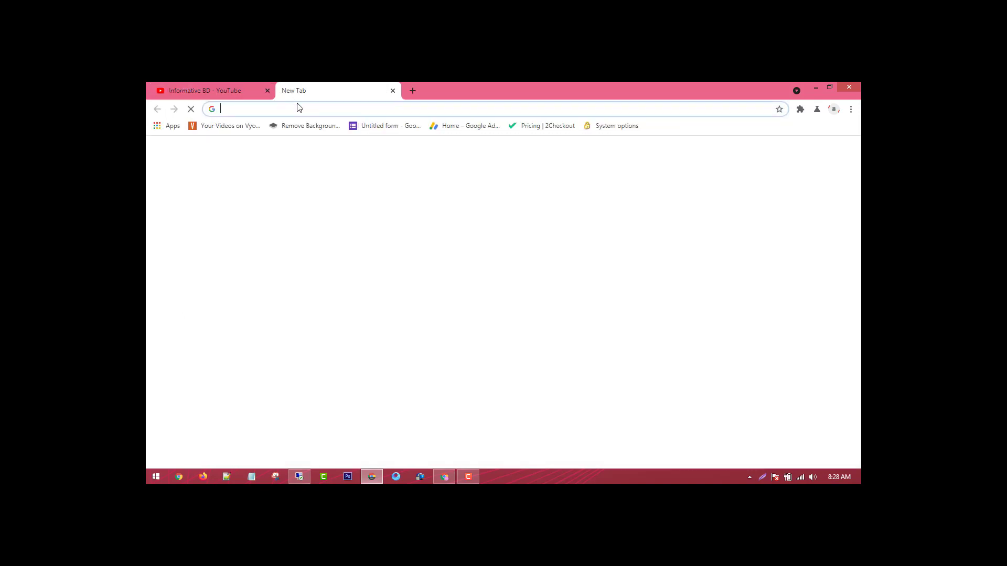
pyautogui.click(234, 85)
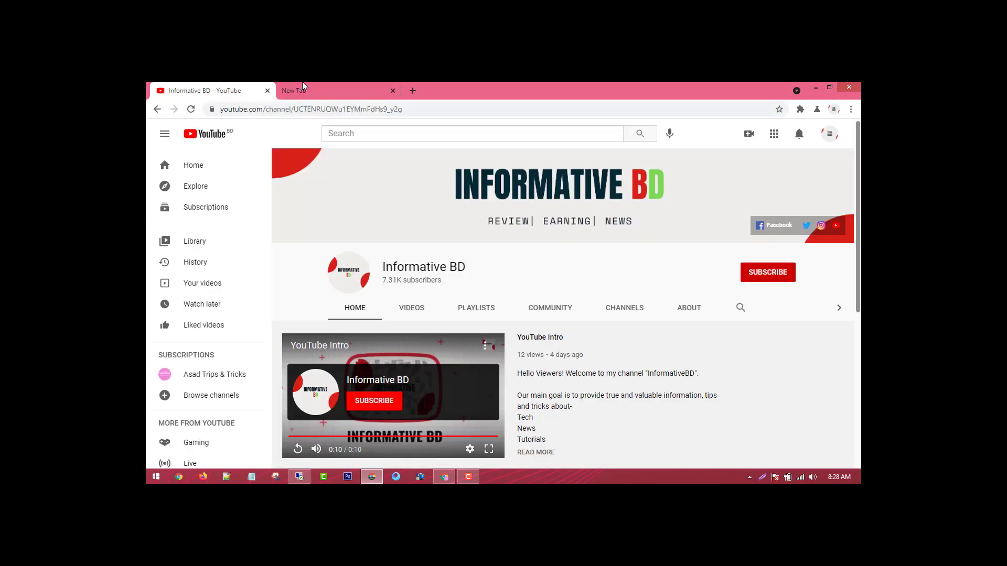
pyautogui.click(337, 83)
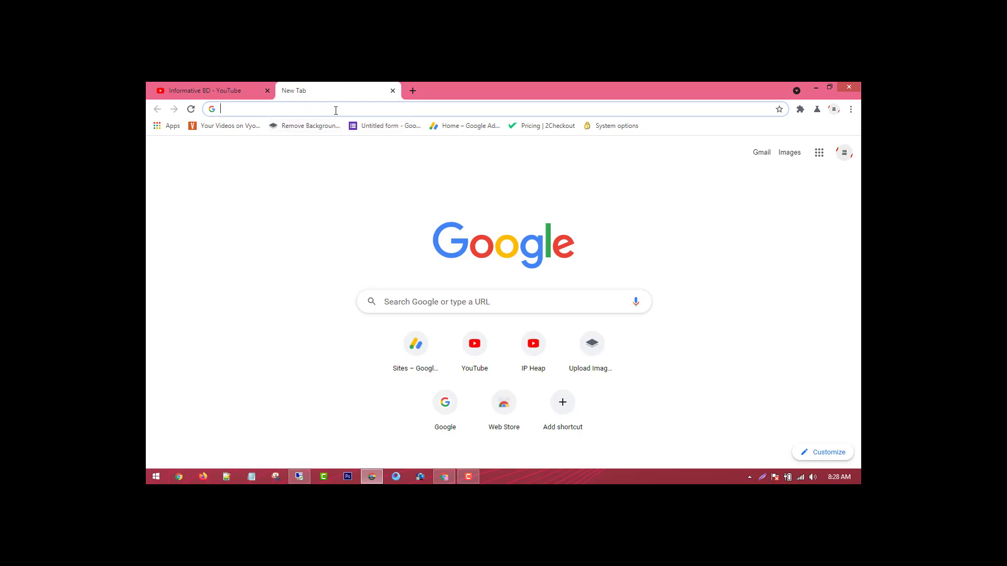
# Go to yahoo.com in the new tab.
pyautogui.click(336, 111)
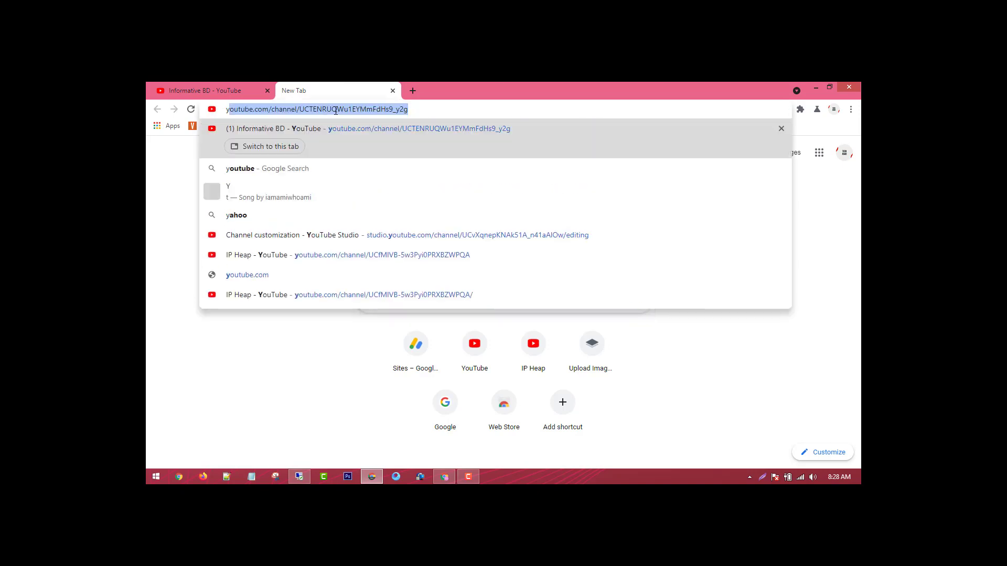
pyautogui.write('yahoo.com')
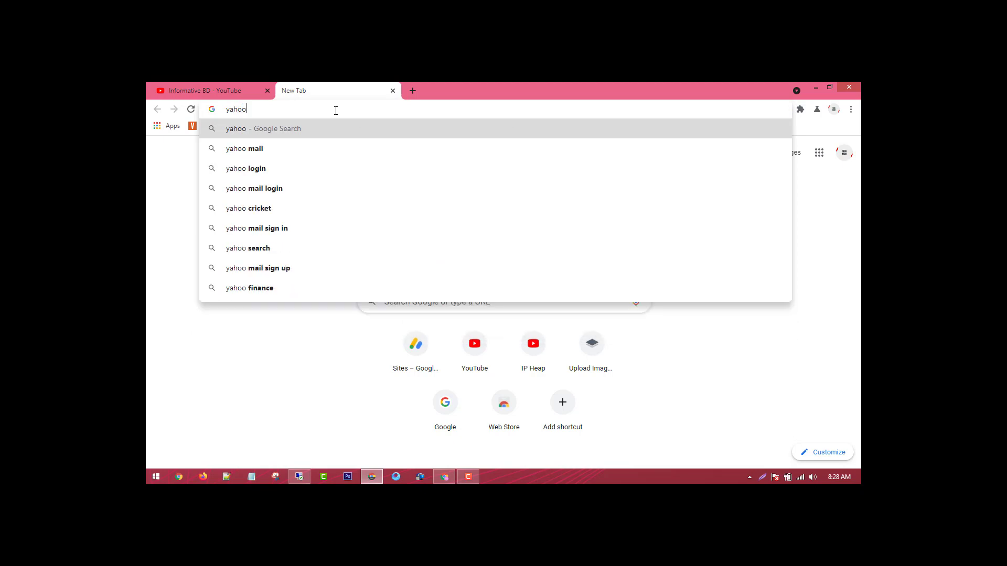
pyautogui.press('Return')
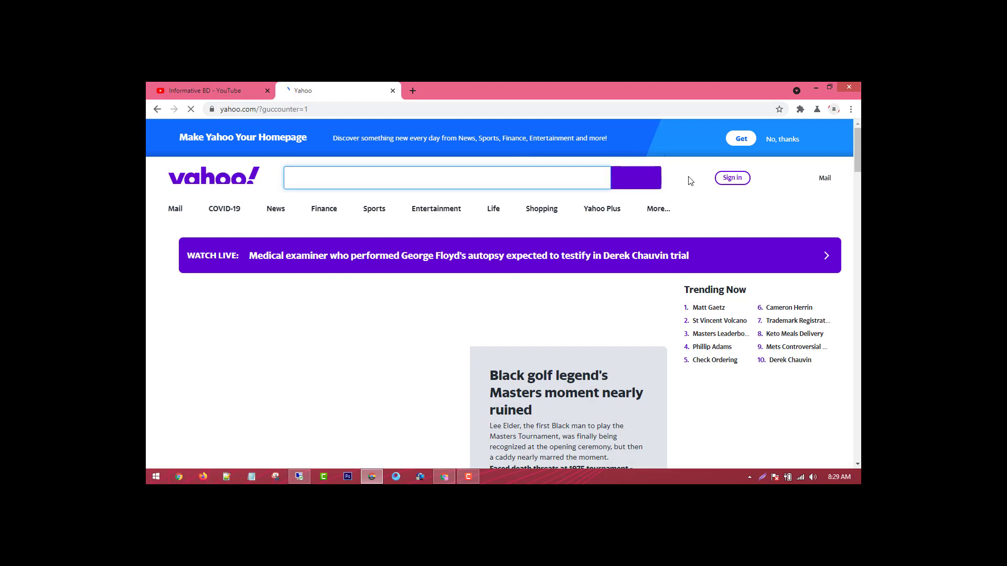
# Open the Yahoo sign-in page and dismiss the username autofill suggestions.
pyautogui.click(732, 179)
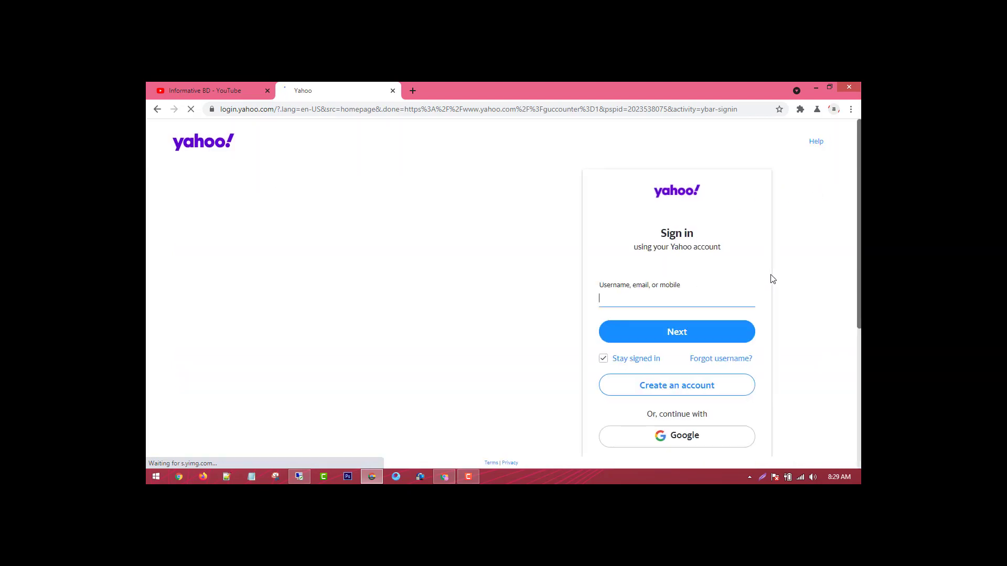
pyautogui.click(633, 297)
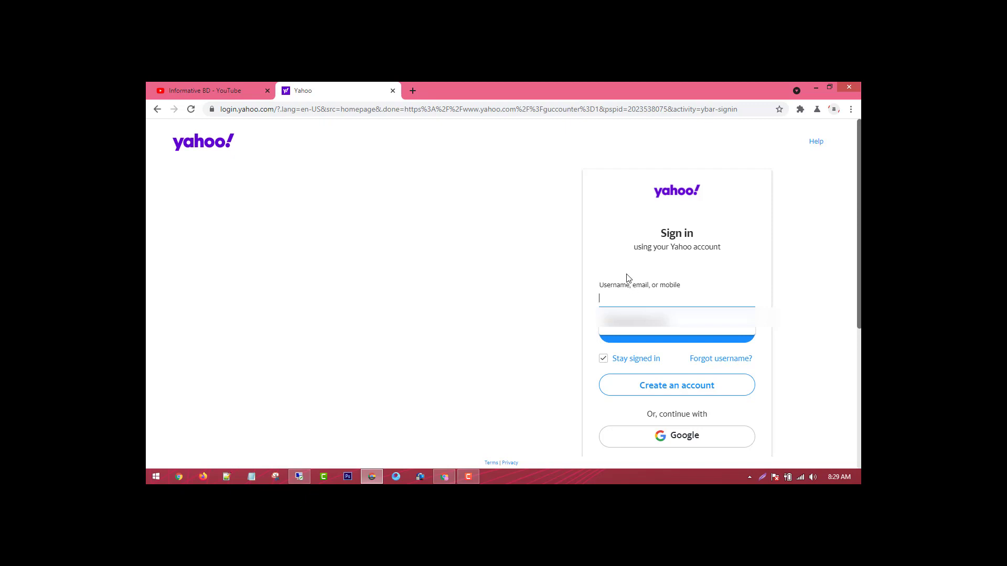
pyautogui.click(611, 266)
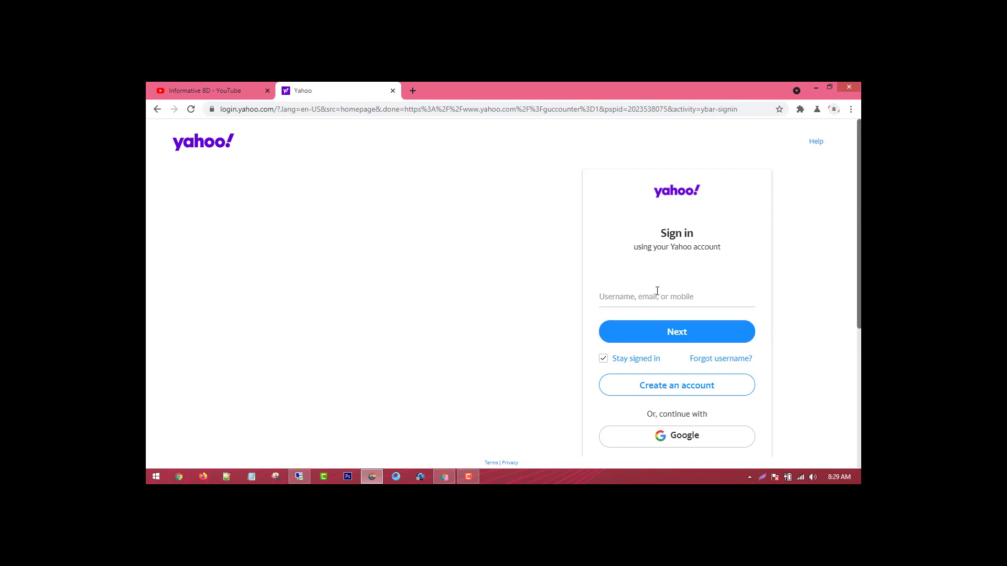
# Start creating a new Yahoo account and focus the First name field of the sign-up form.
pyautogui.click(669, 392)
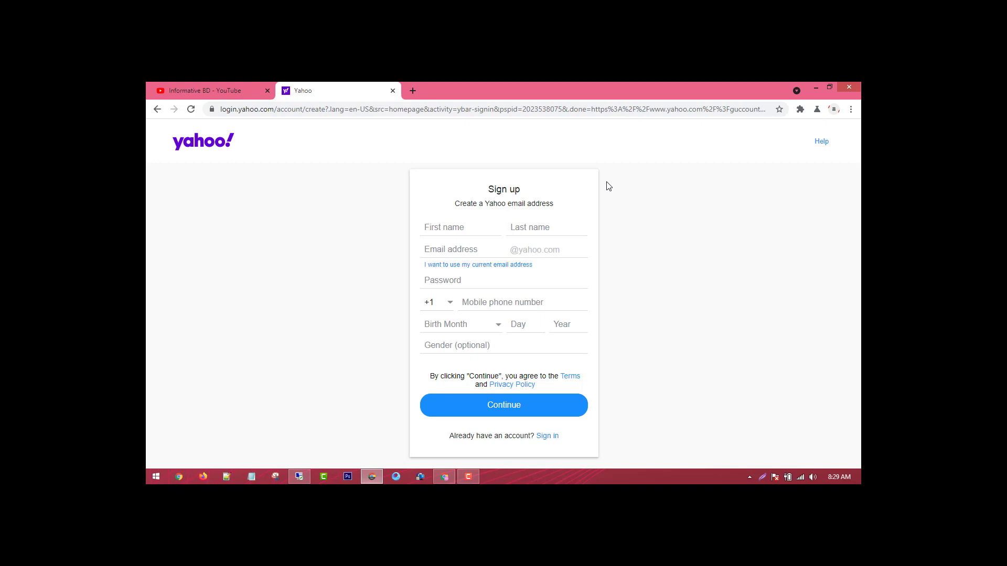
pyautogui.click(448, 227)
pyautogui.click(531, 227)
pyautogui.click(450, 226)
pyautogui.click(533, 227)
pyautogui.click(439, 227)
# Open fakenamegenerator.com in another new tab using the 'fake' search suggestion.
pyautogui.click(413, 90)
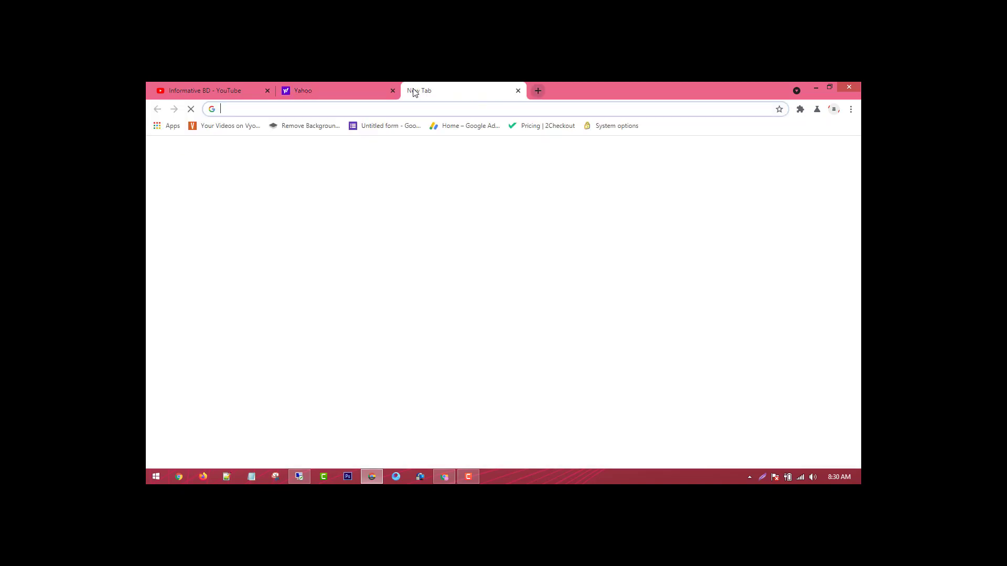
pyautogui.write('fa')
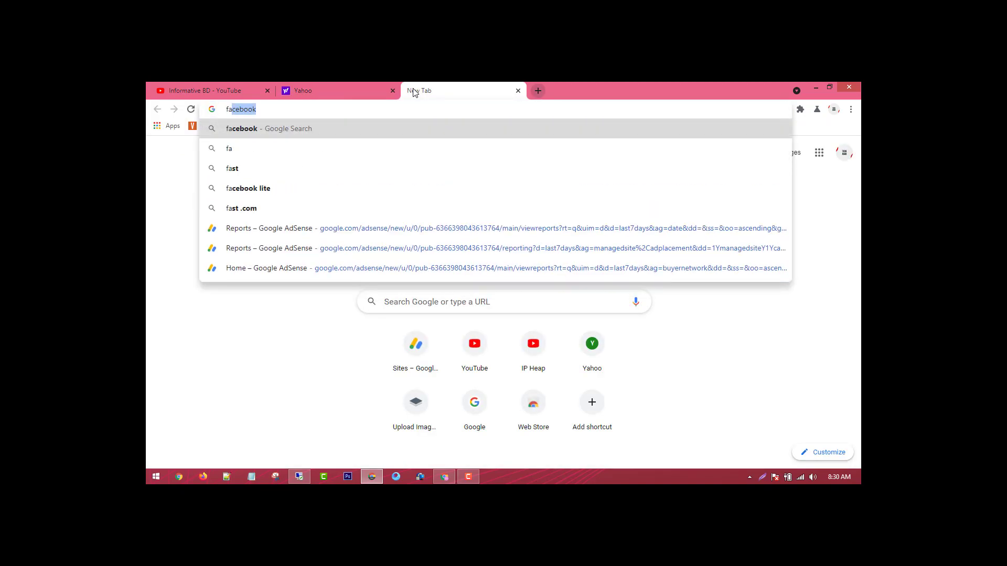
pyautogui.write('ke')
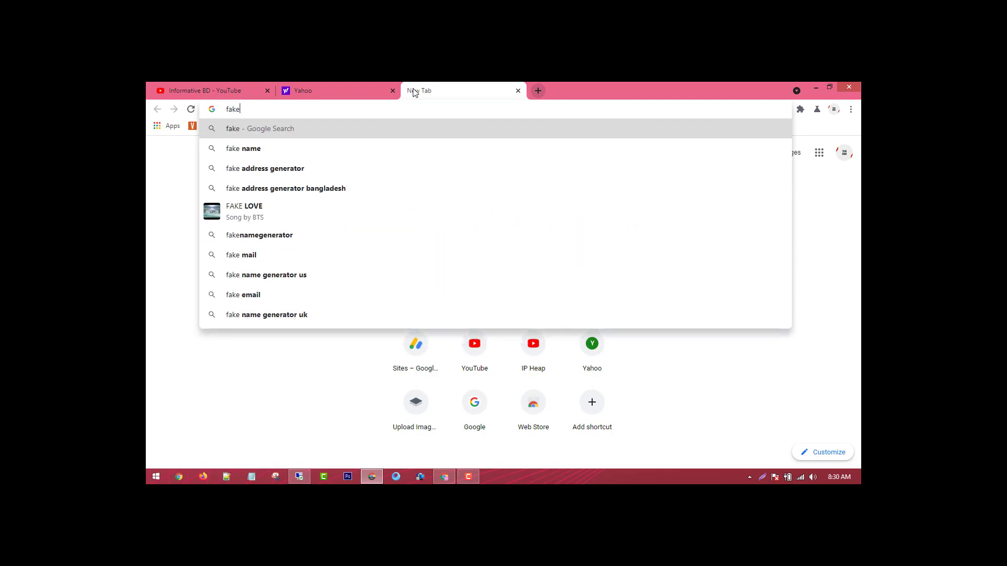
pyautogui.press('Down')
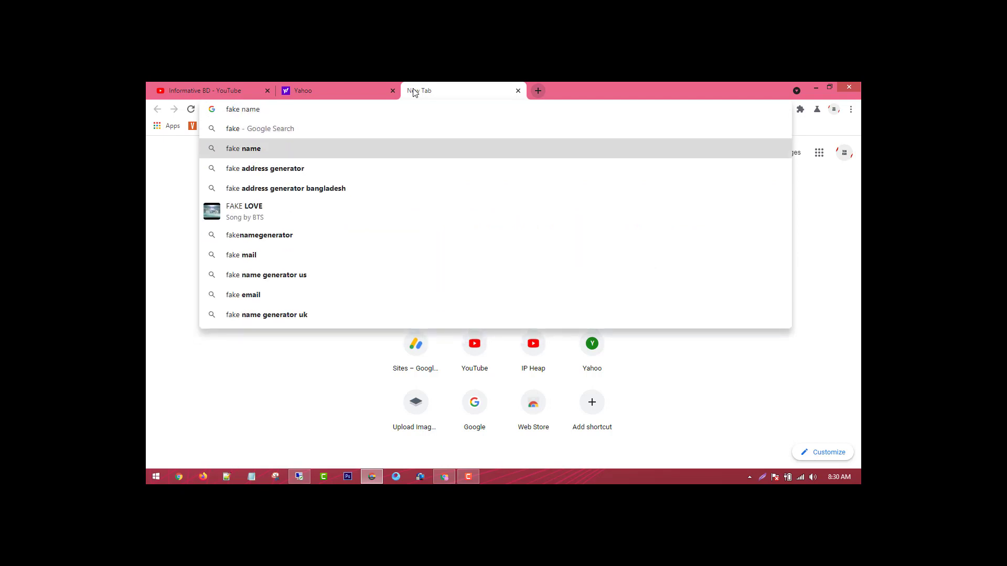
pyautogui.press('Down')
pyautogui.press('Down')
pyautogui.press('Down')
pyautogui.press('Down')
pyautogui.press('Return')
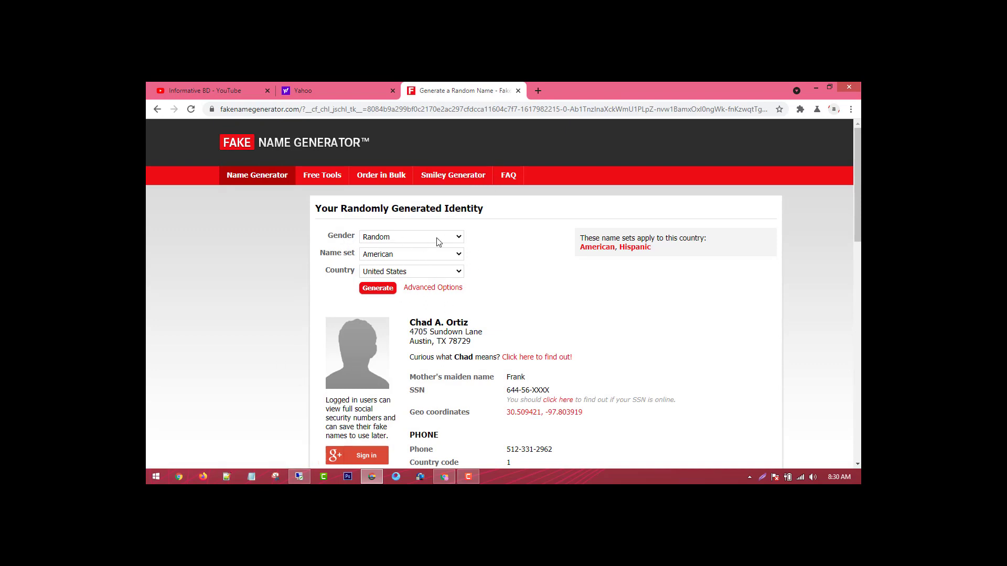
# Generate a new identity with gender Male and country United States.
pyautogui.click(440, 238)
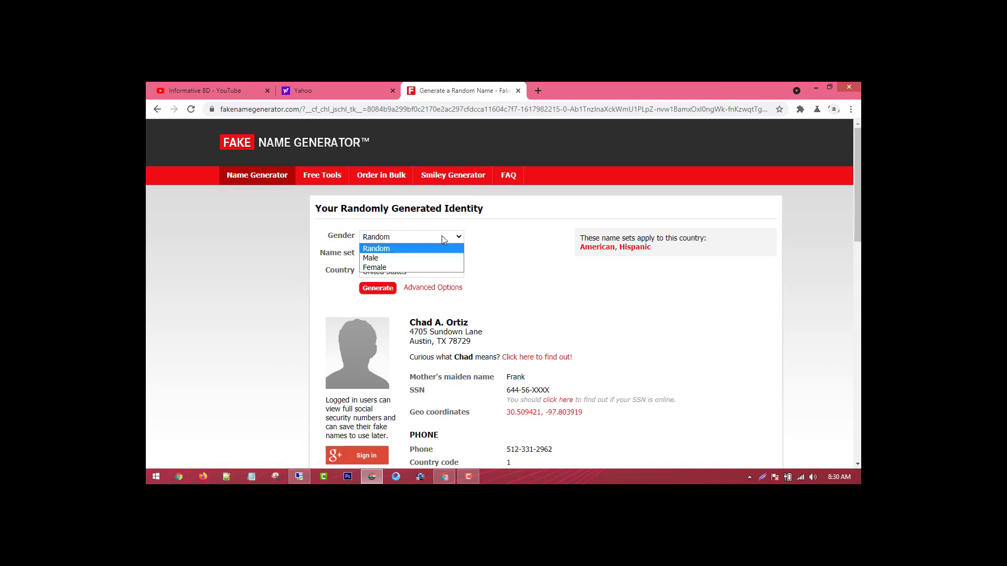
pyautogui.click(374, 262)
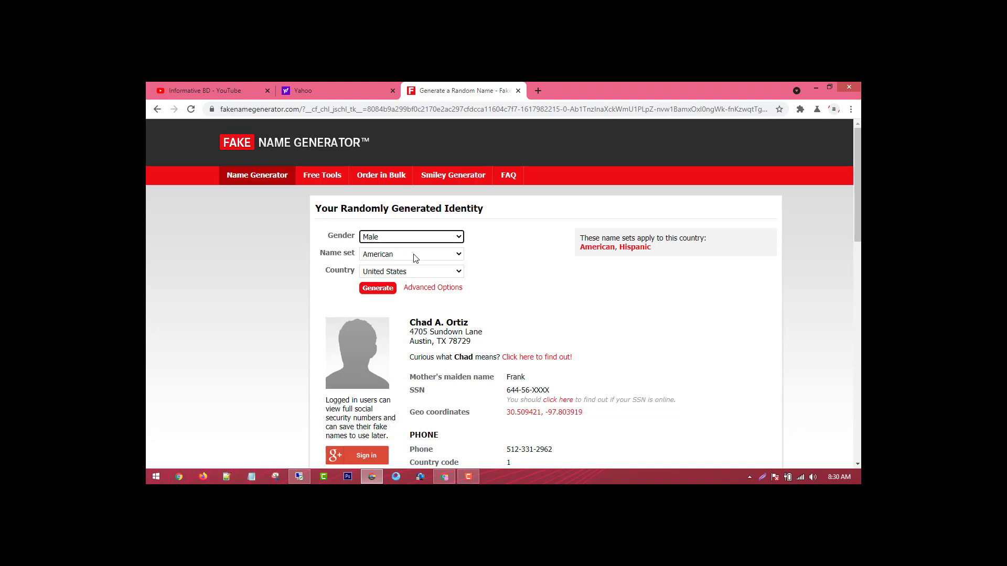
pyautogui.click(414, 274)
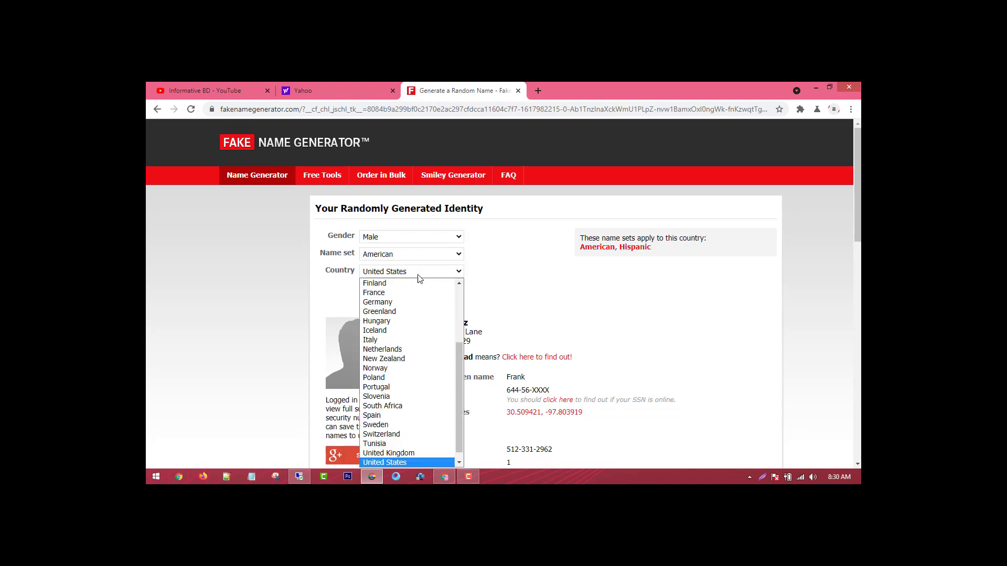
pyautogui.scroll(1, 415, 364)
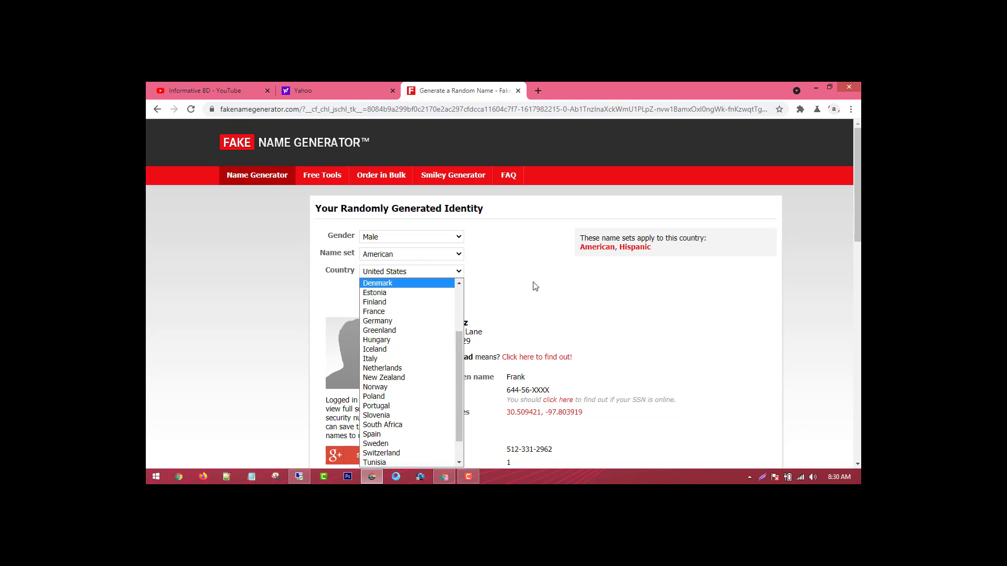
pyautogui.click(535, 285)
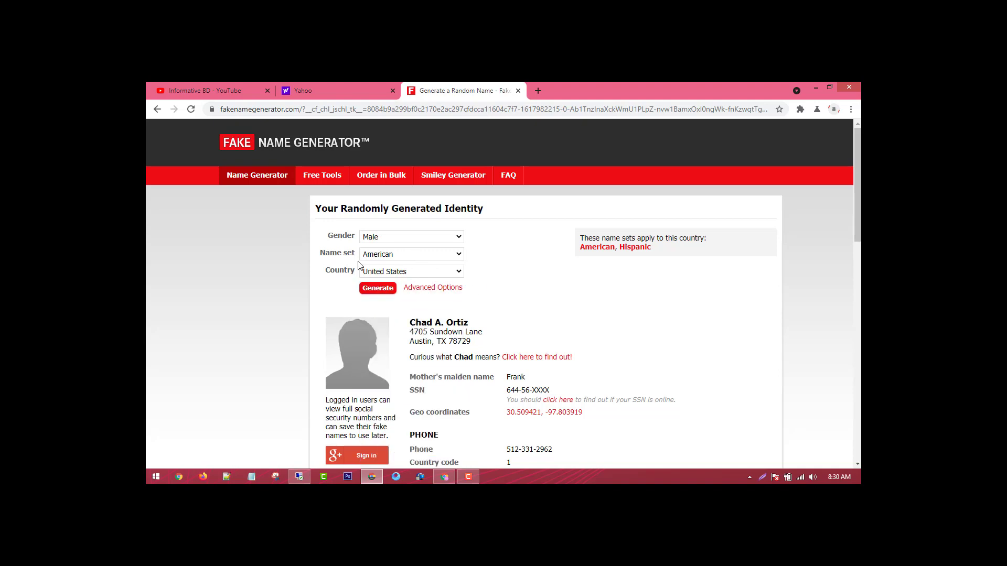
pyautogui.click(377, 292)
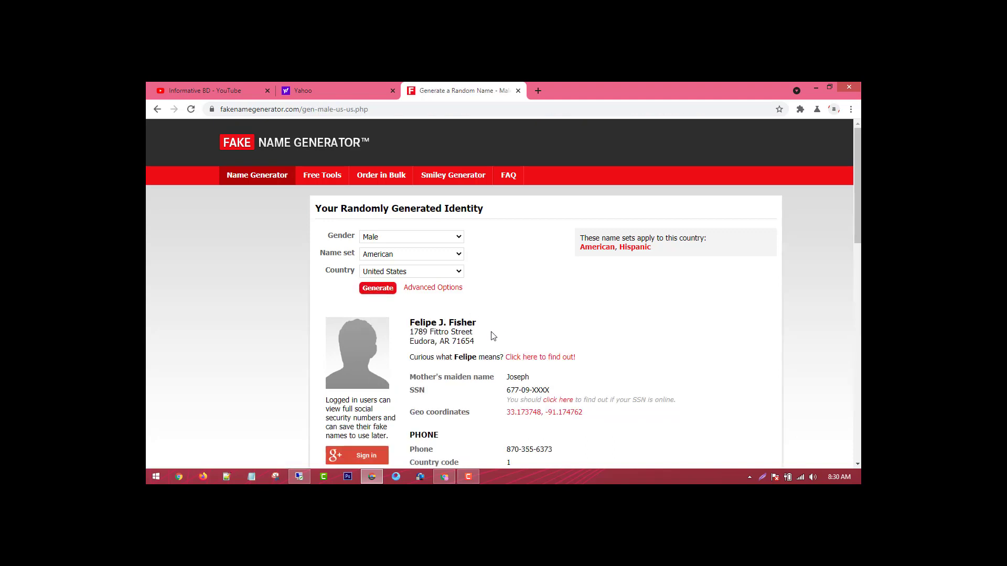
# Select the generated person's full name to copy it.
pyautogui.scroll(-2, 491, 335)
pyautogui.scroll(2, 490, 346)
pyautogui.scroll(-1, 490, 357)
pyautogui.scroll(-7, 490, 357)
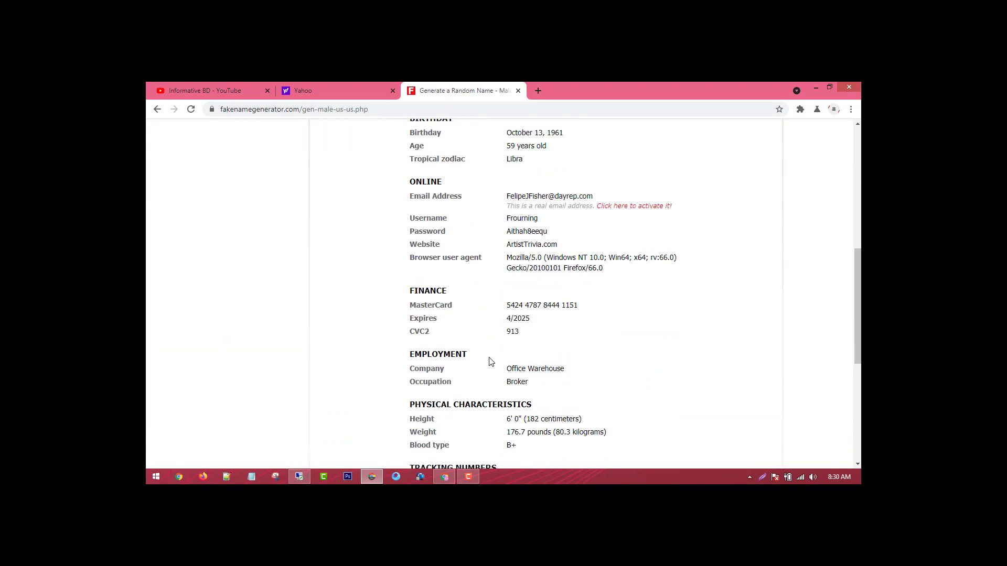
pyautogui.scroll(8, 488, 360)
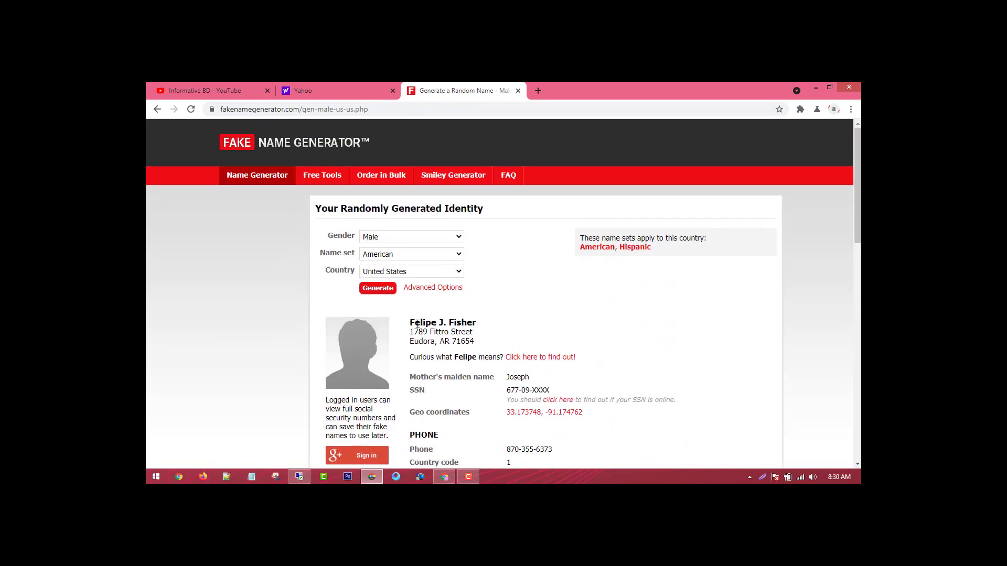
pyautogui.moveTo(410, 321); pyautogui.dragTo(497, 325)
pyautogui.hotkey('ctrl', 'c')
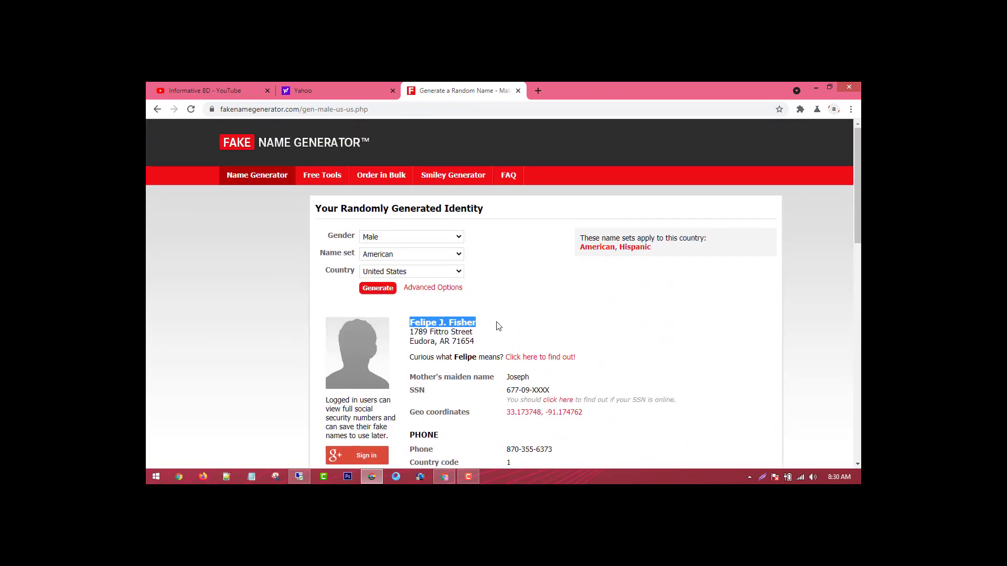
# Paste the generated full name into First name and delete the surname from it.
pyautogui.click(337, 81)
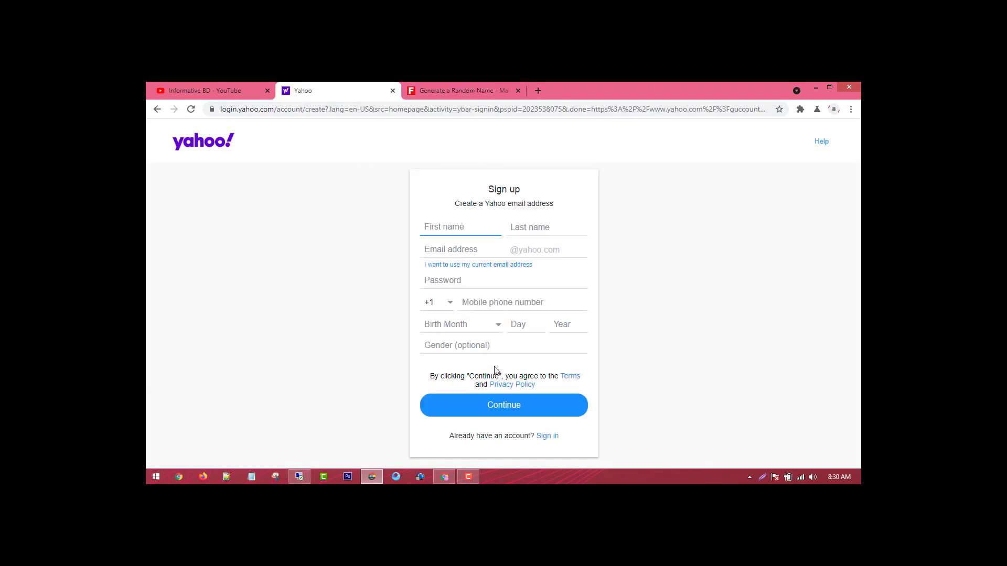
pyautogui.hotkey('ctrl', 'v')
pyautogui.doubleClick(474, 227)
pyautogui.press('BackSpace')
pyautogui.press('BackSpace')
pyautogui.press('BackSpace')
# Enter the generated surname as Last name and bring up suggested email usernames.
pyautogui.click(546, 230)
pyautogui.write('Fisher')
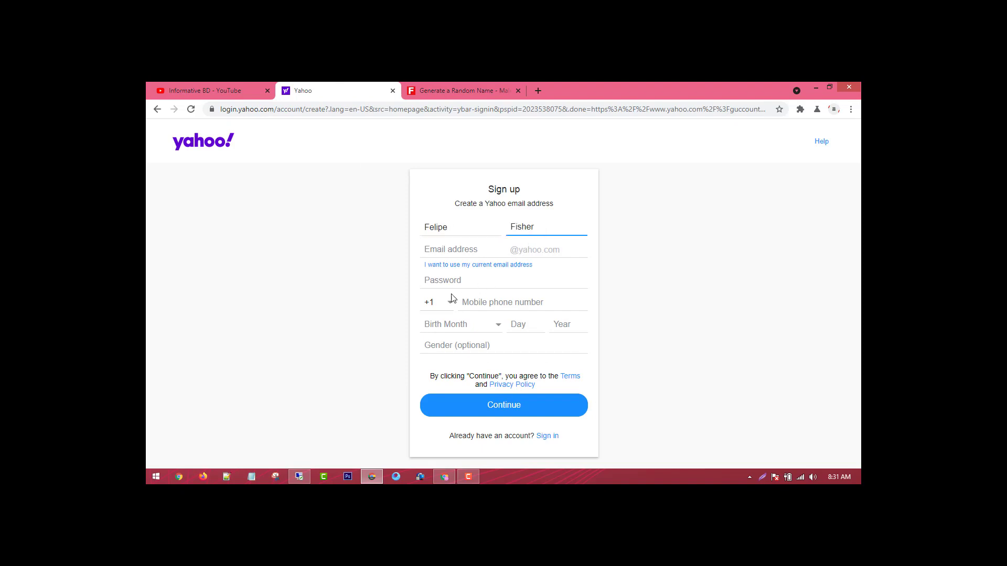
pyautogui.click(467, 247)
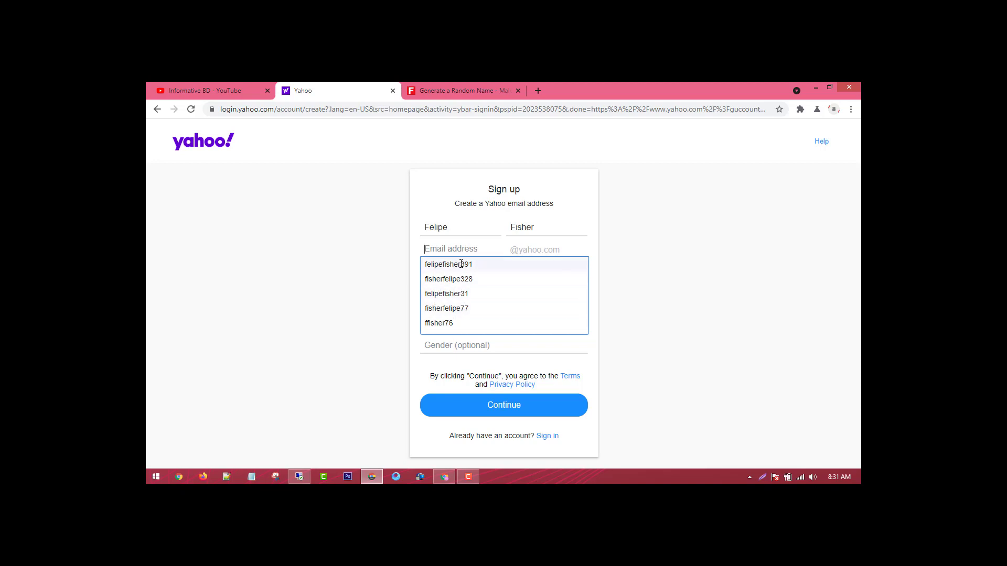
# Pick a suggested username for the address and type an initial password.
pyautogui.click(457, 295)
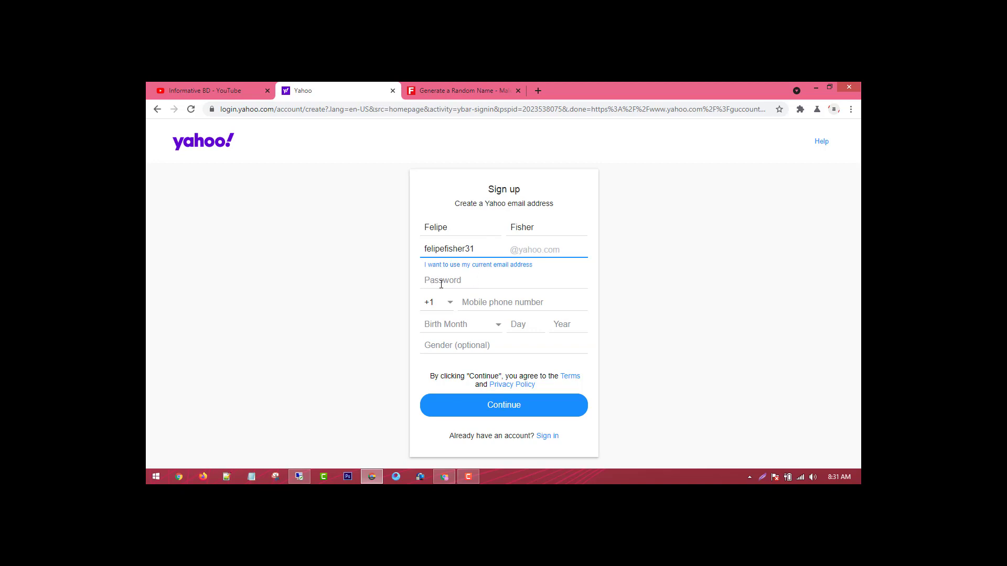
pyautogui.click(441, 284)
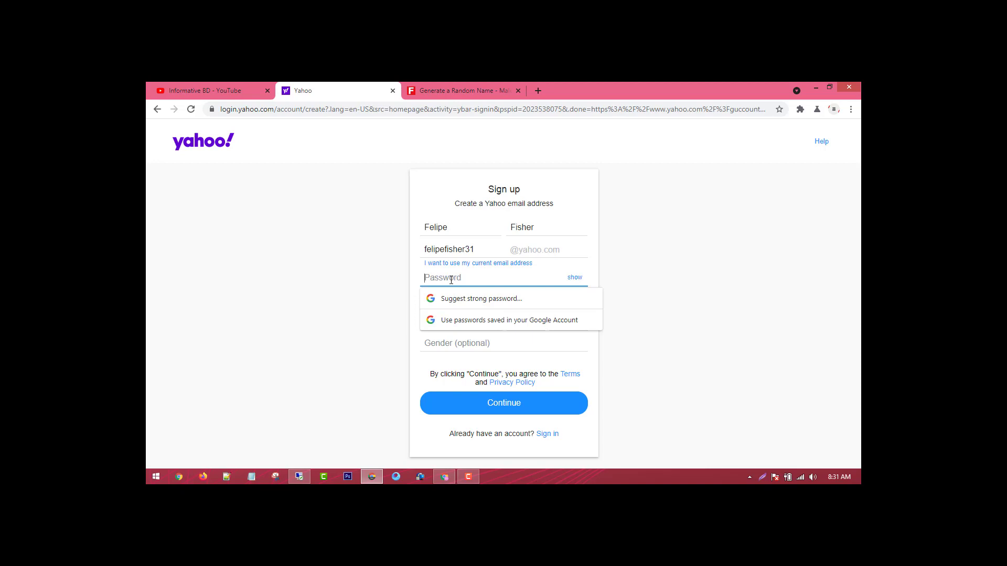
pyautogui.write('••••')
pyautogui.press('BackSpace')
pyautogui.press('BackSpace')
pyautogui.press('BackSpace')
pyautogui.write('••••••')
pyautogui.click(377, 282)
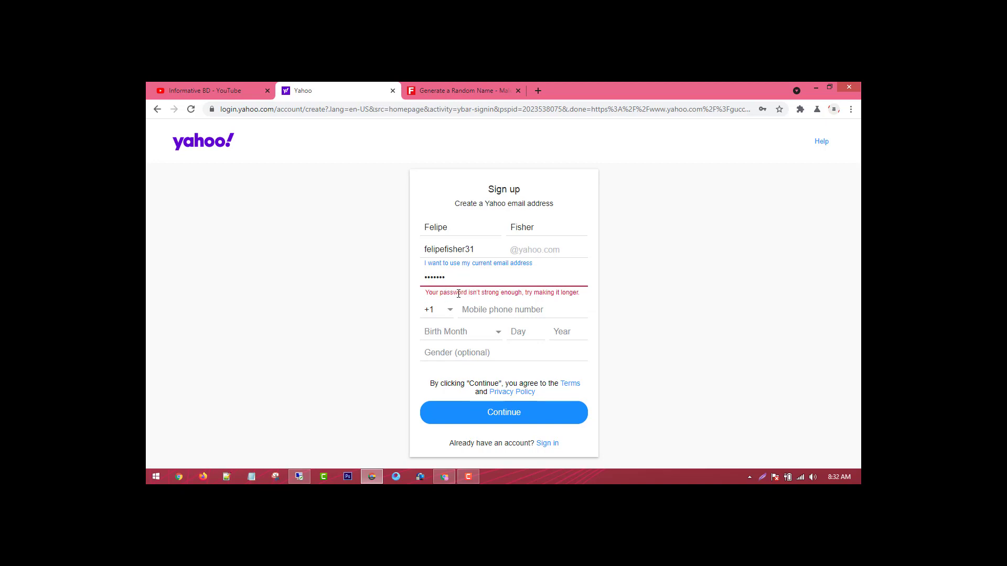
# Replace the password with a longer one that clears the weak-password warning.
pyautogui.click(481, 282)
pyautogui.hotkey('ctrl', 'a')
pyautogui.write('a')
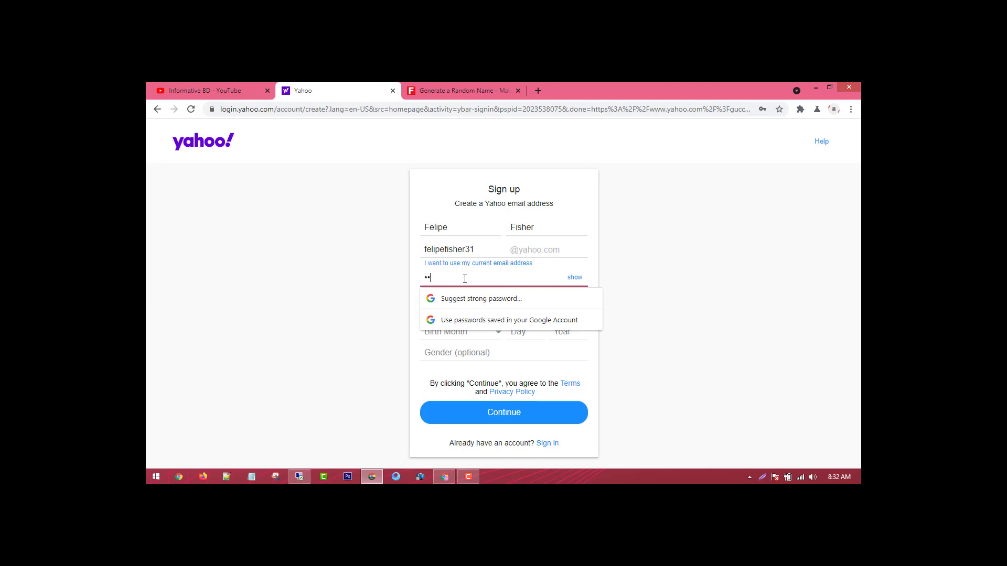
pyautogui.write('••••••••')
pyautogui.press('Tab')
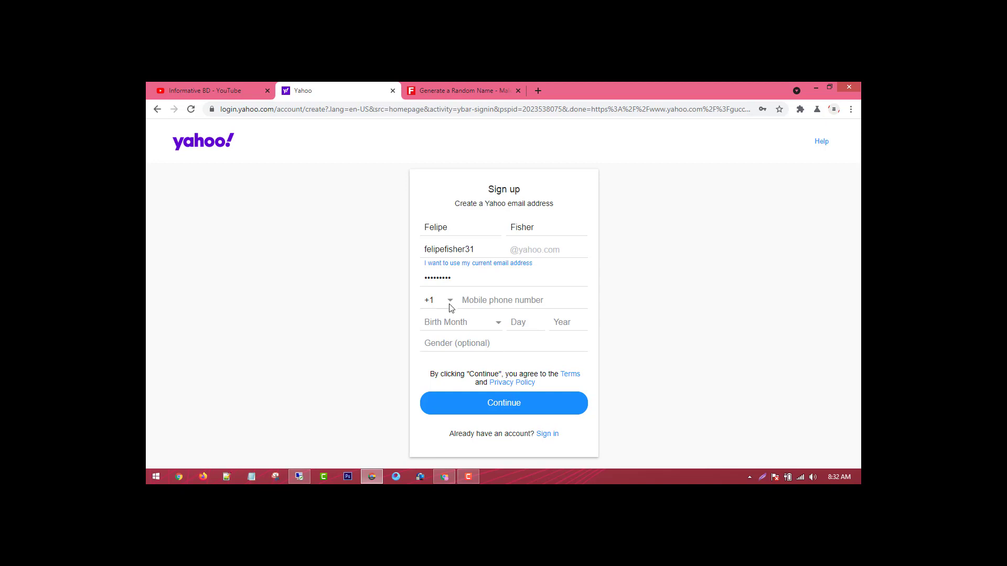
# Change the mobile number's country code from +1 to Bangladesh (+880).
pyautogui.click(470, 301)
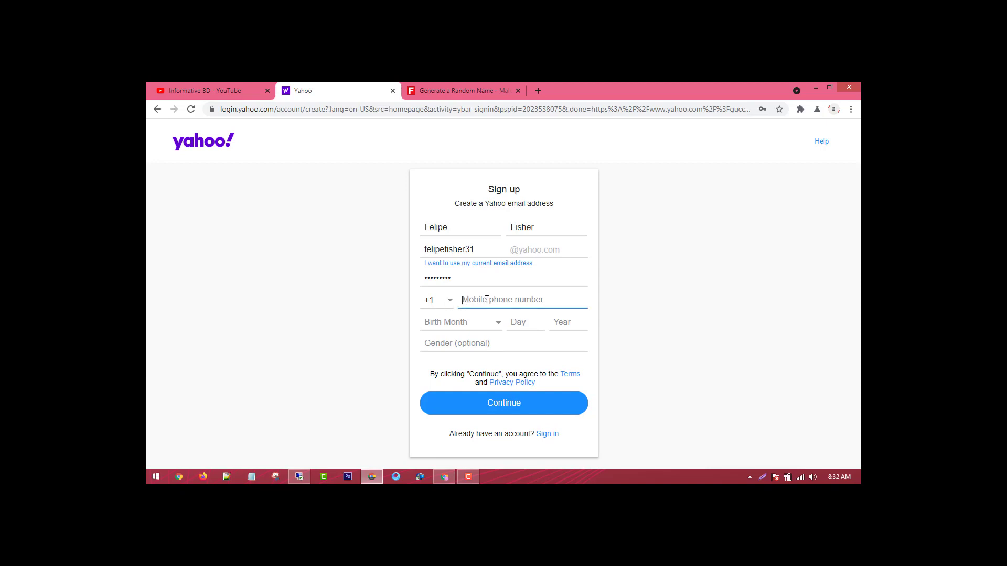
pyautogui.click(449, 305)
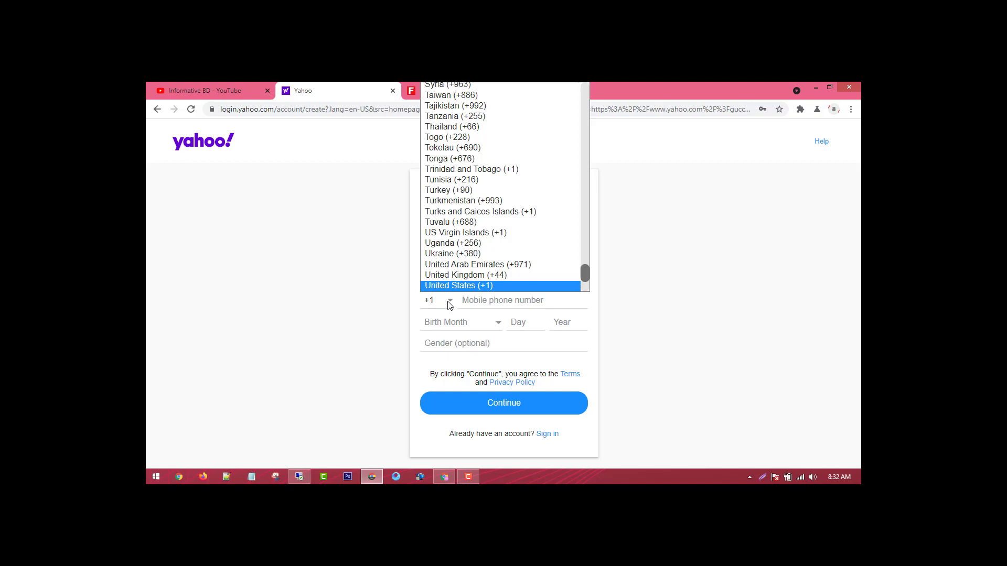
pyautogui.scroll(20, 471, 235)
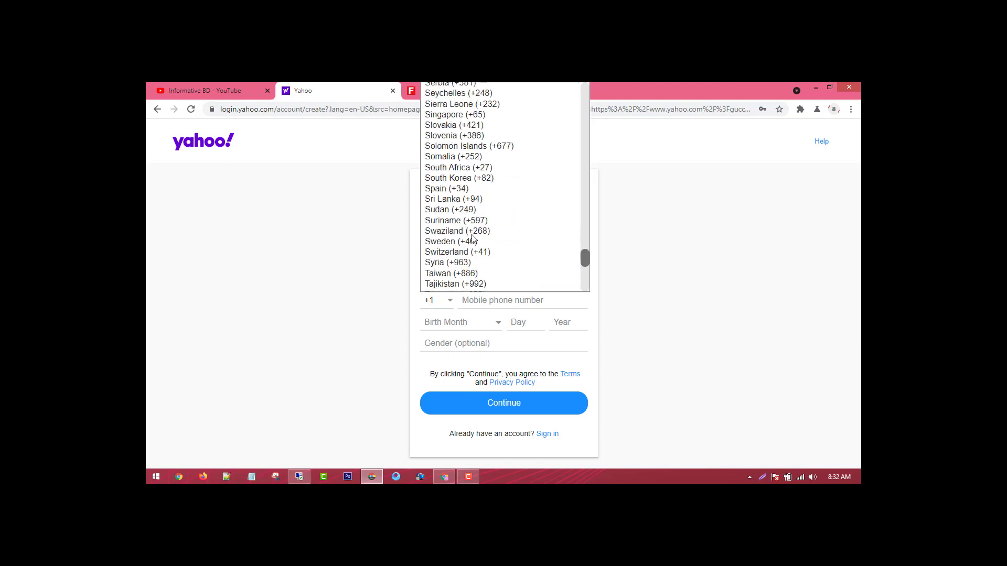
pyautogui.scroll(20, 500, 242)
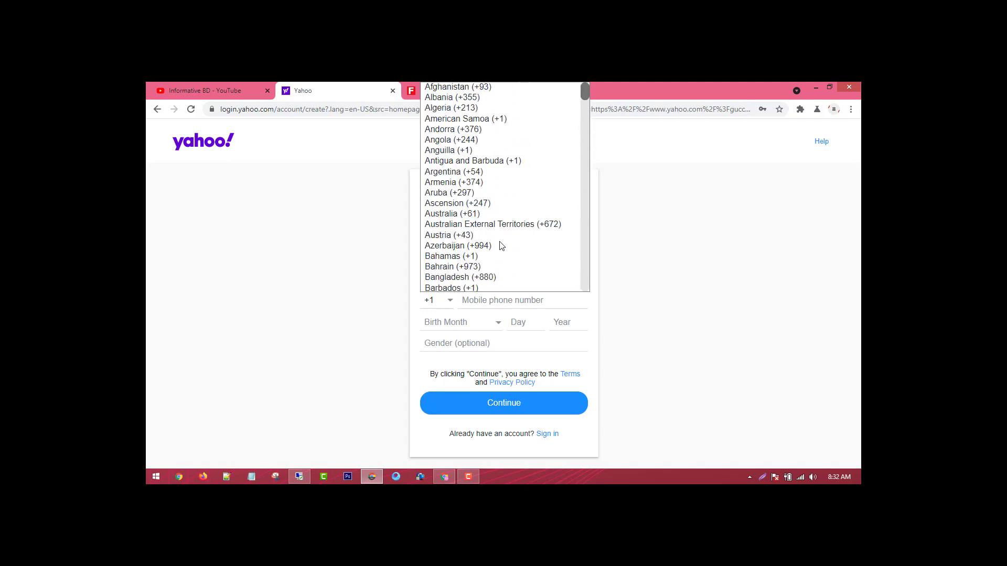
pyautogui.scroll(-5, 500, 245)
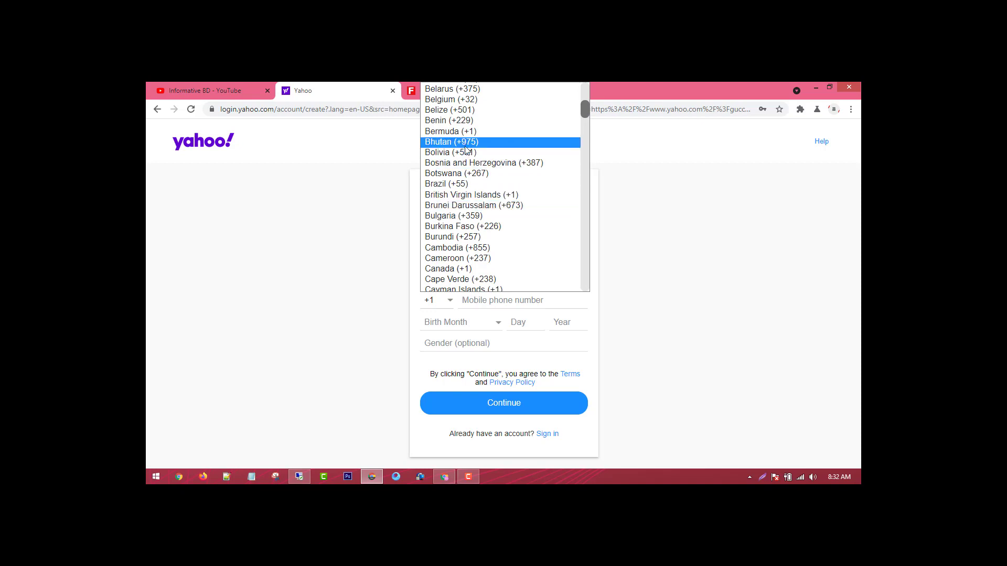
pyautogui.scroll(1, 473, 244)
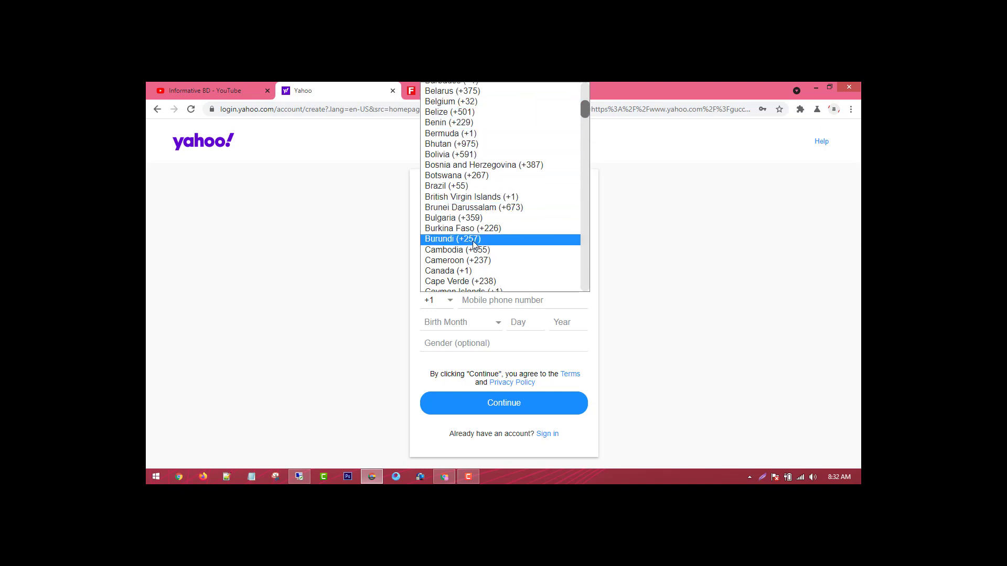
pyautogui.scroll(2, 473, 242)
pyautogui.click(477, 172)
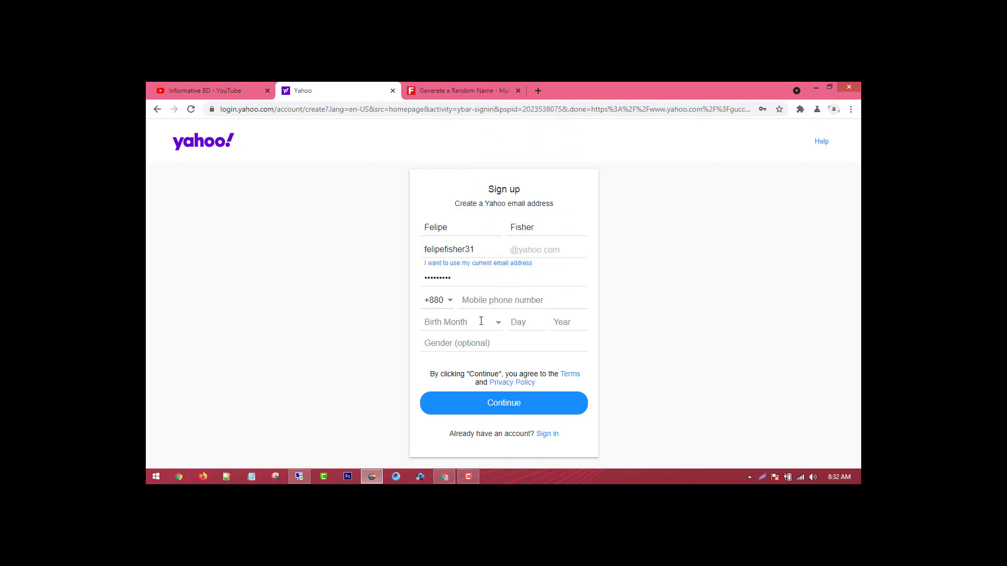
pyautogui.click(481, 298)
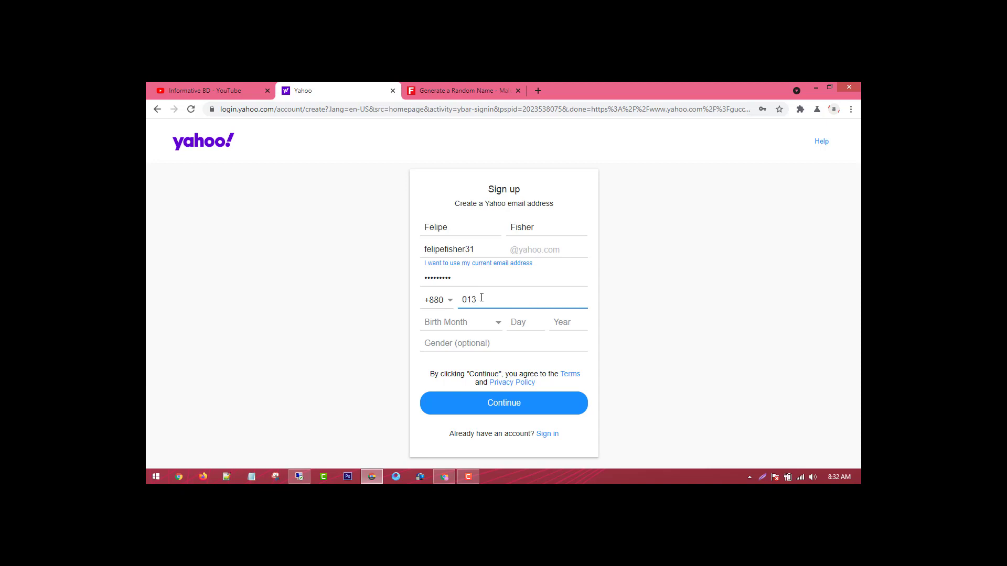
pyautogui.click(477, 323)
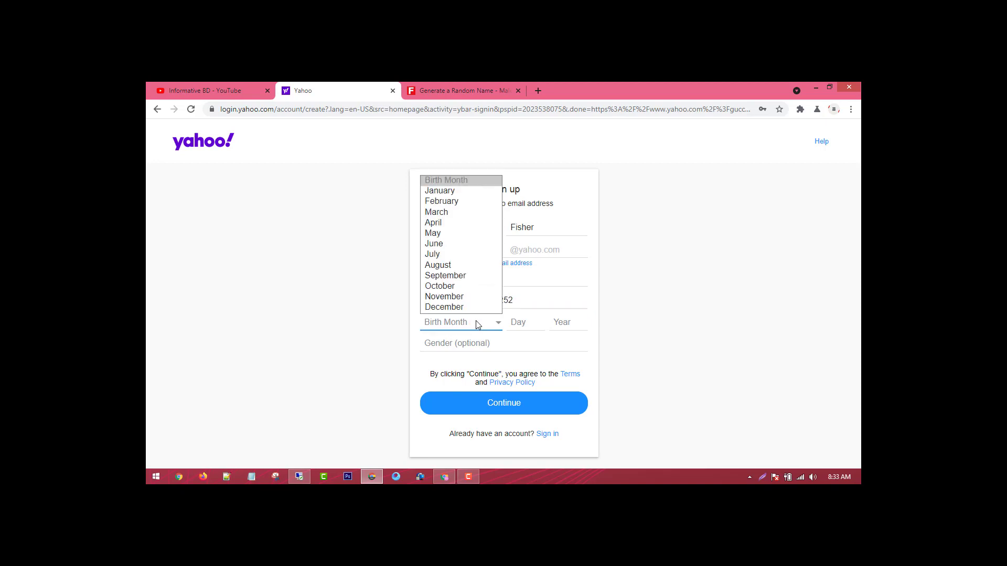
pyautogui.click(439, 244)
pyautogui.click(535, 321)
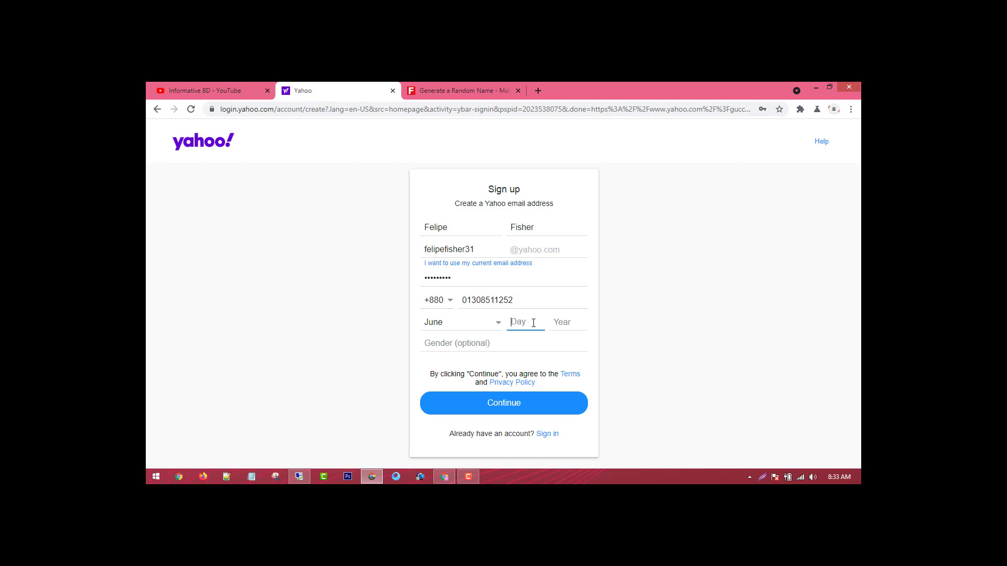
pyautogui.write('01')
pyautogui.click(561, 322)
pyautogui.write('1996')
pyautogui.click(440, 342)
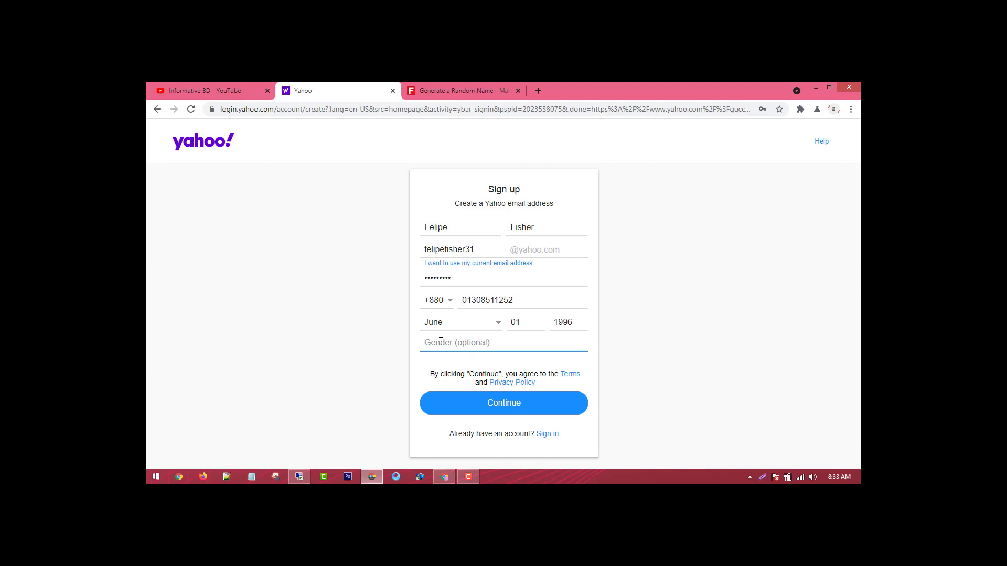
pyautogui.write('Male')
# Submit the sign-up form and decline Chrome's offer to save the password.
pyautogui.click(504, 408)
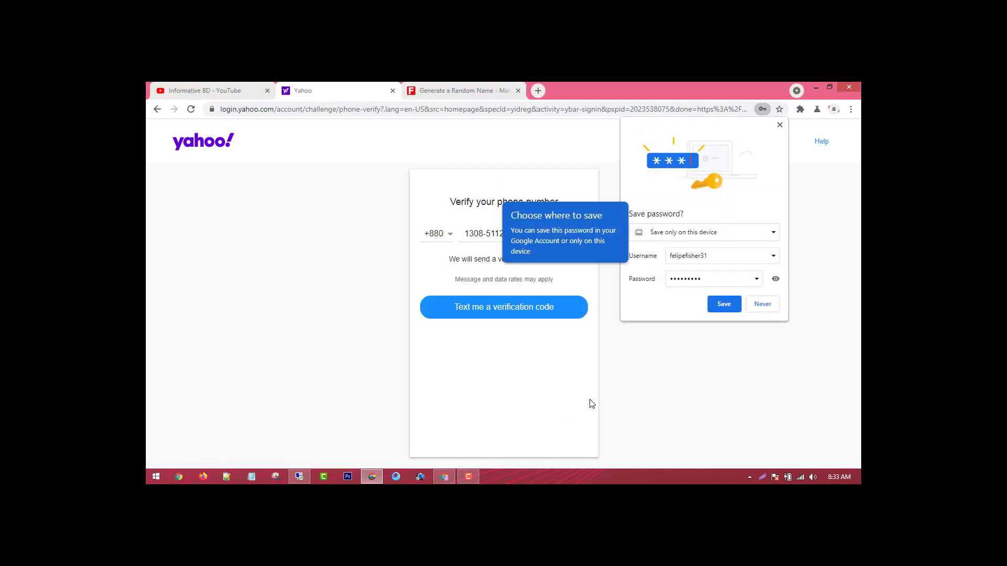
pyautogui.click(764, 305)
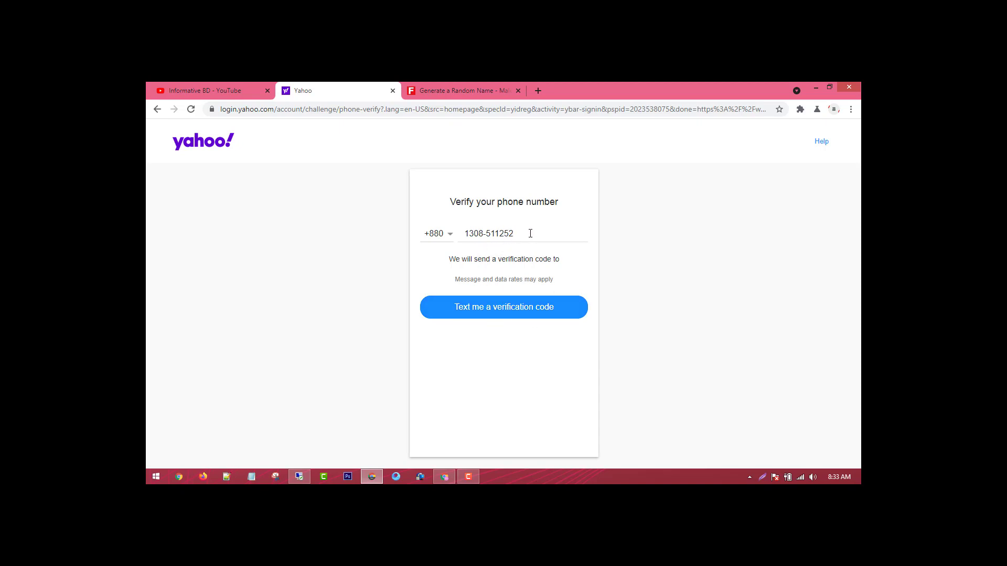
# Request an SMS verification code and enter the code received on the phone.
pyautogui.click(491, 313)
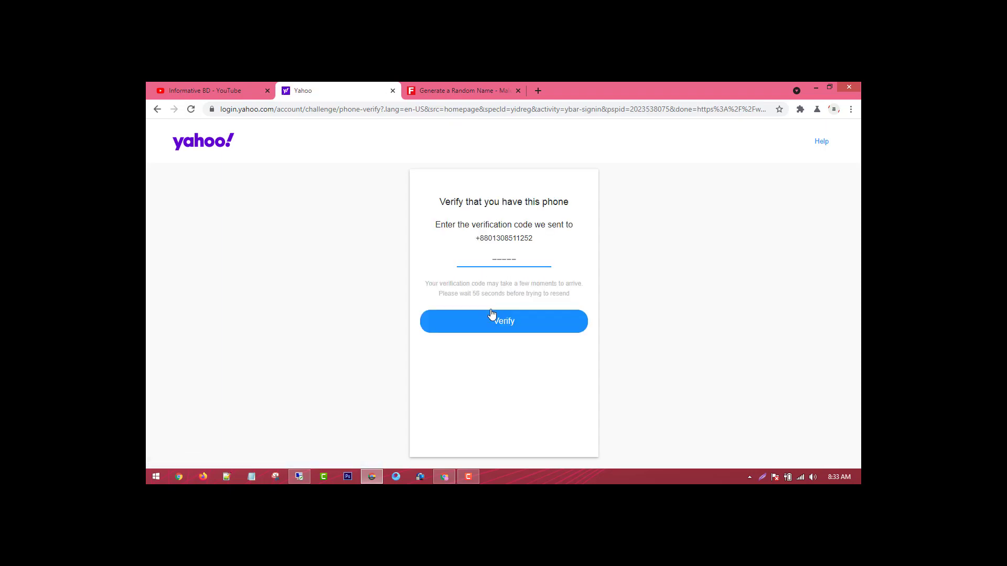
pyautogui.moveTo(478, 238); pyautogui.dragTo(535, 243)
pyautogui.click(505, 259)
# Verify the code, then close the Welcome to Yahoo success page with Done.
pyautogui.click(503, 325)
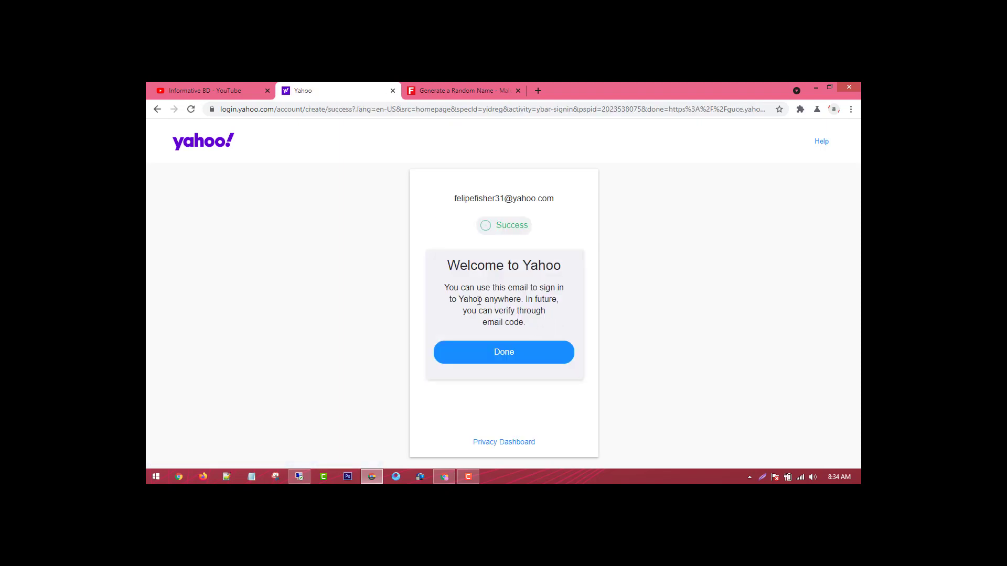
pyautogui.moveTo(493, 225); pyautogui.dragTo(556, 230)
pyautogui.click(515, 237)
pyautogui.click(499, 226)
pyautogui.moveTo(453, 199); pyautogui.dragTo(552, 201)
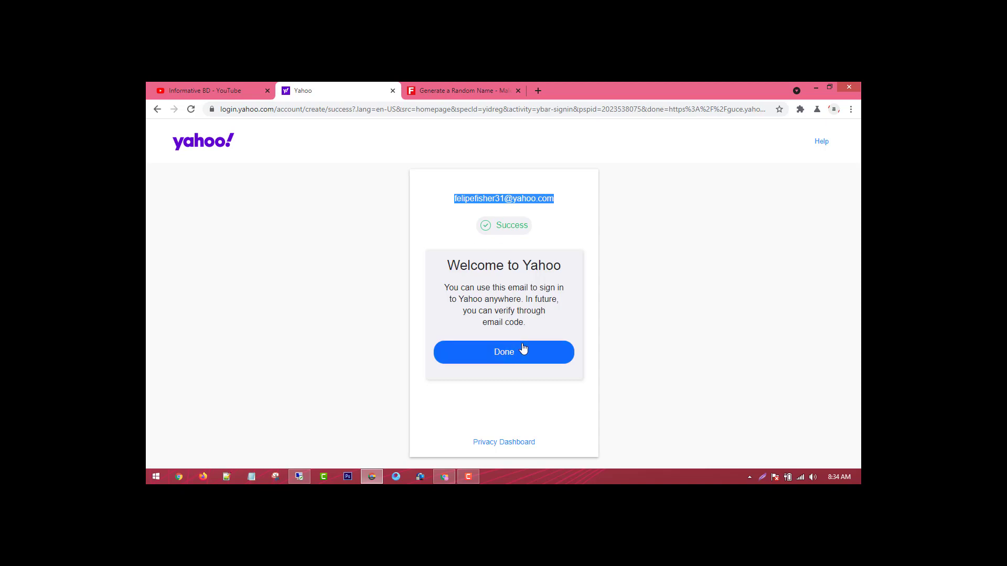
pyautogui.click(498, 355)
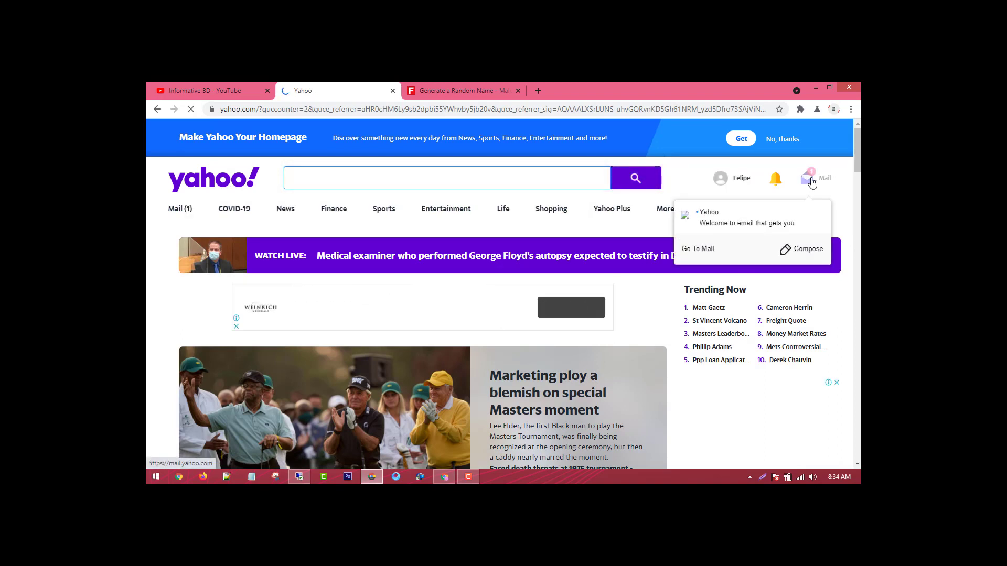
# Open the new Yahoo Mail inbox, then subscribe to the Informative BD YouTube channel.
pyautogui.click(811, 182)
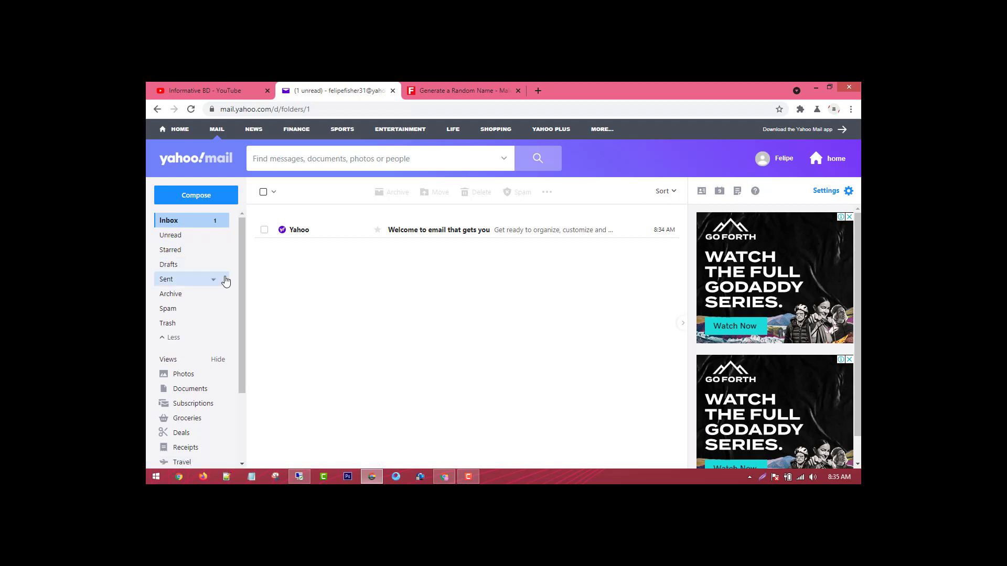
pyautogui.scroll(-2, 158, 343)
pyautogui.scroll(2, 173, 443)
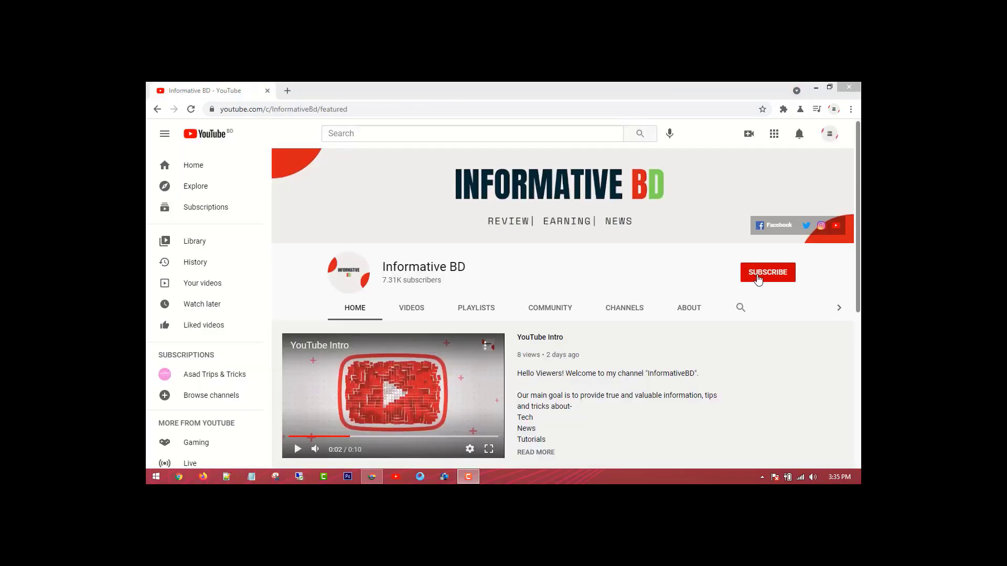
pyautogui.click(762, 273)
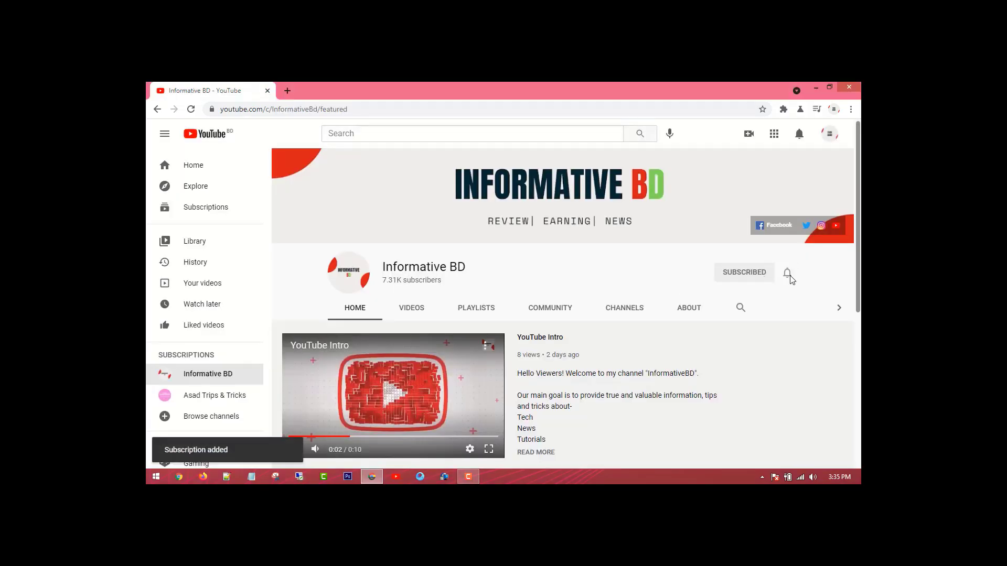